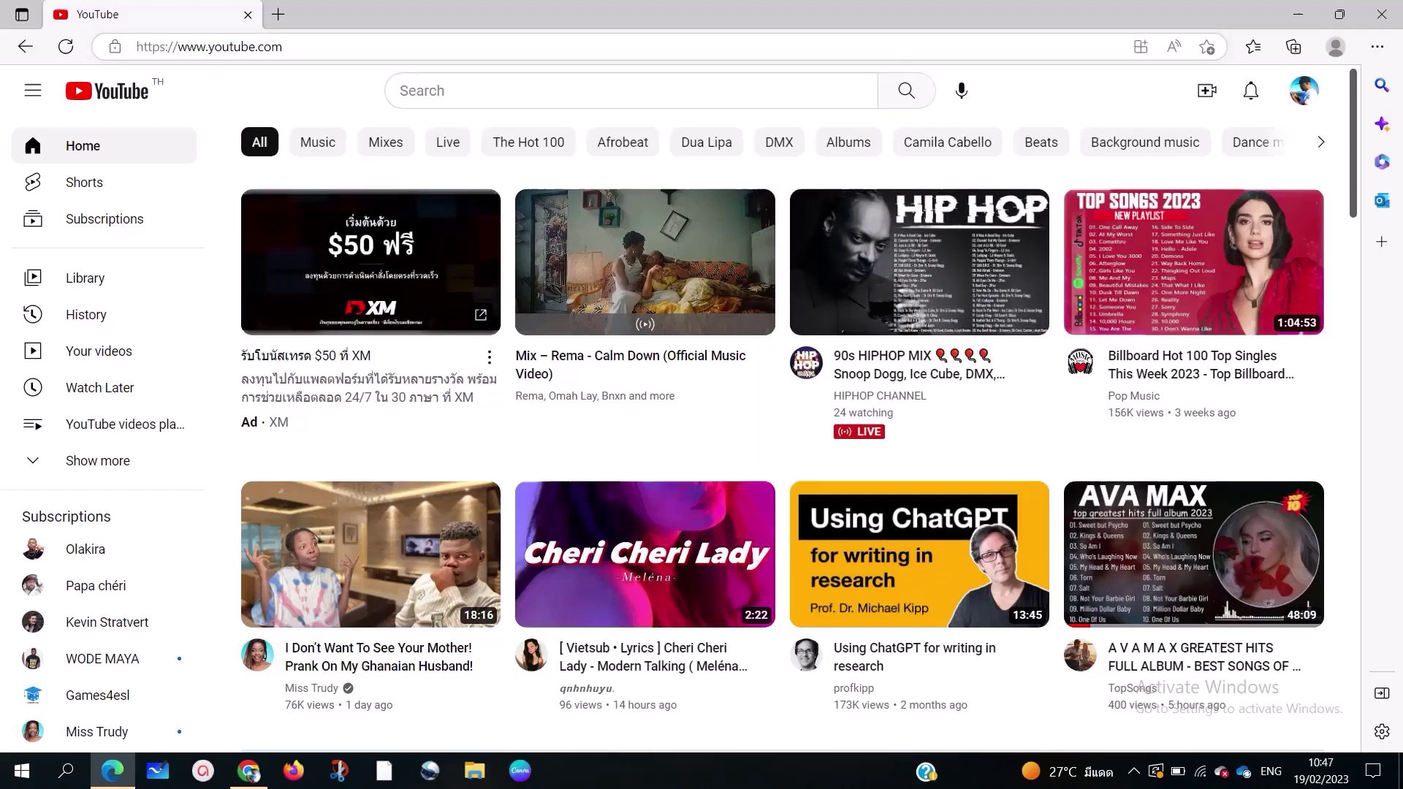
- Go from the YouTube home page to your own channel page and mute its featured video
drag(282, 47, 174, 49)
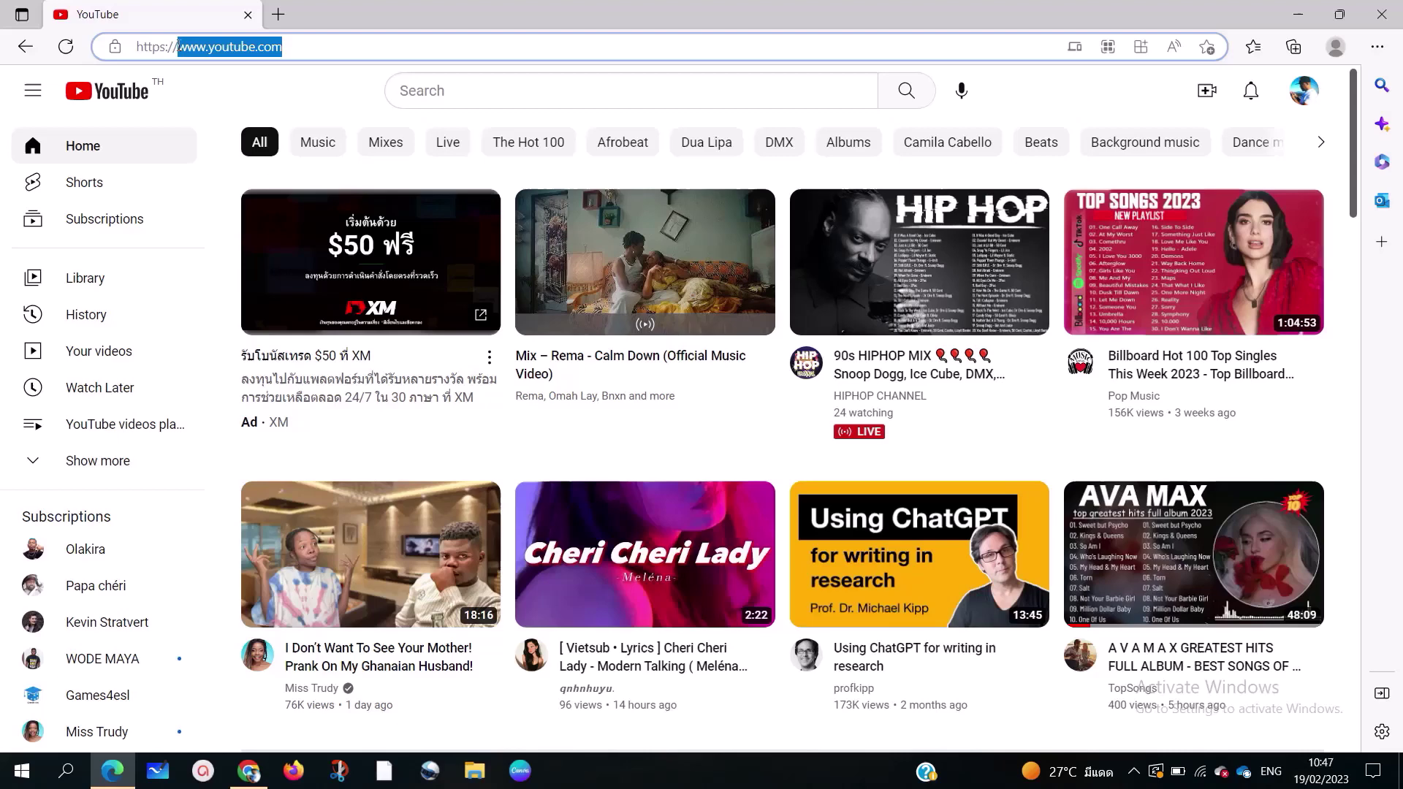
click(1307, 90)
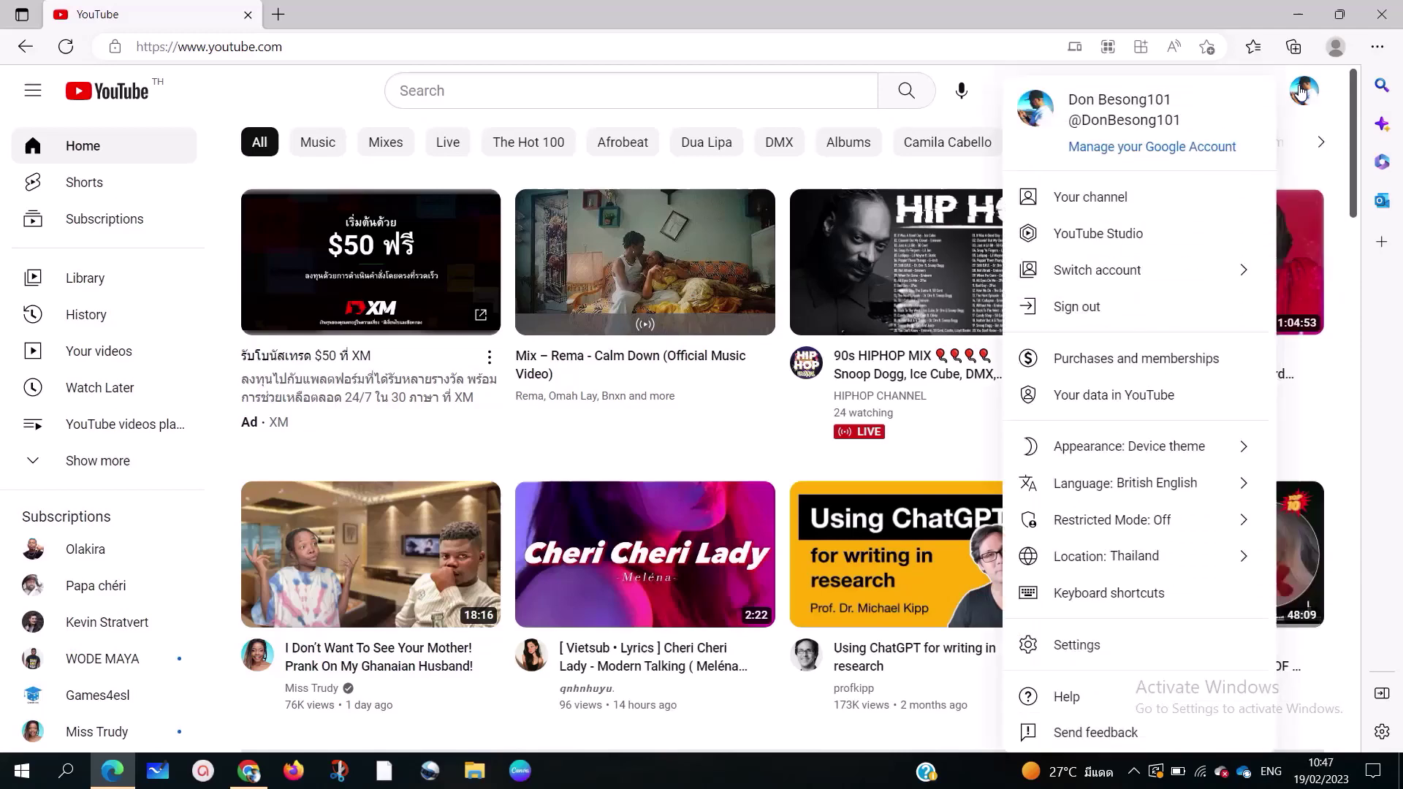
click(1108, 206)
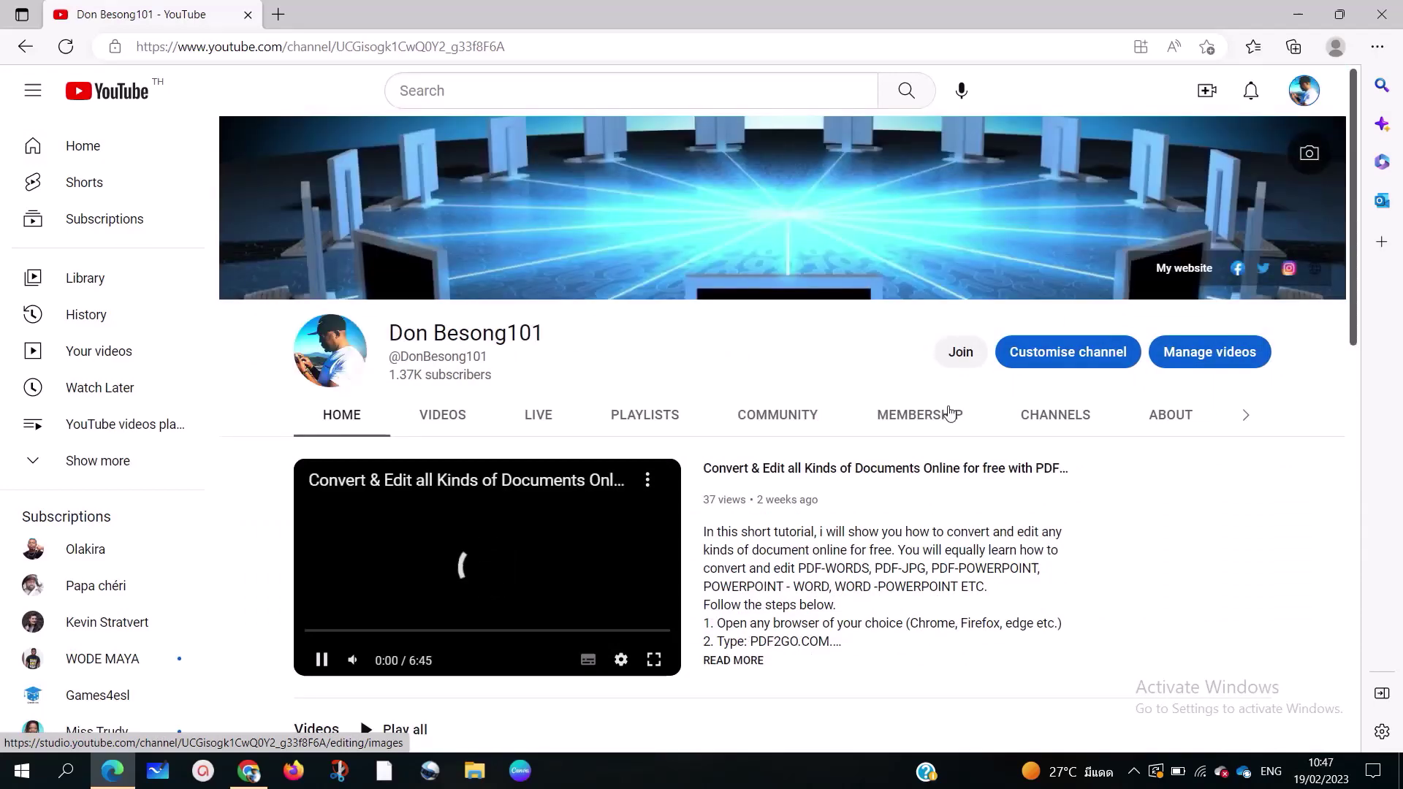
click(352, 660)
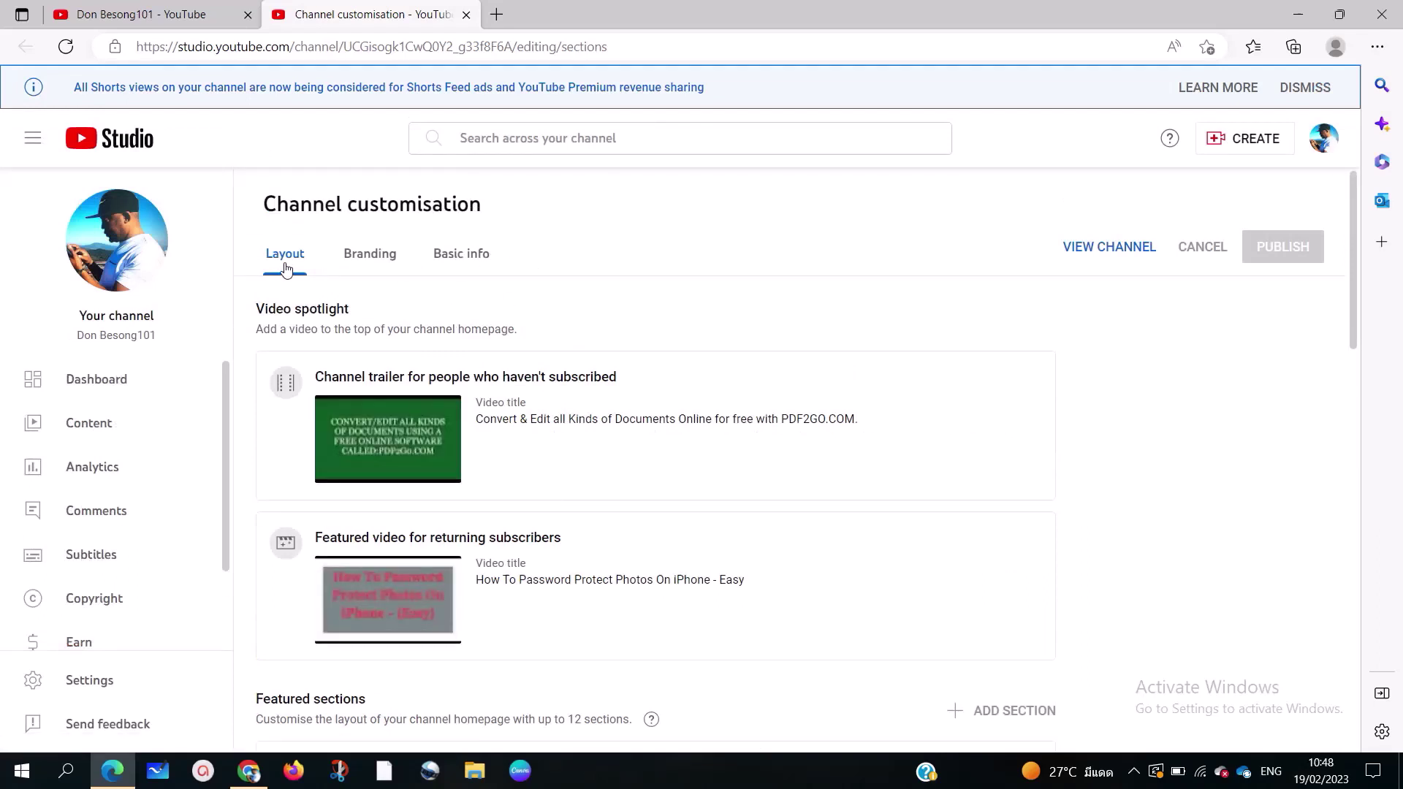
click(377, 258)
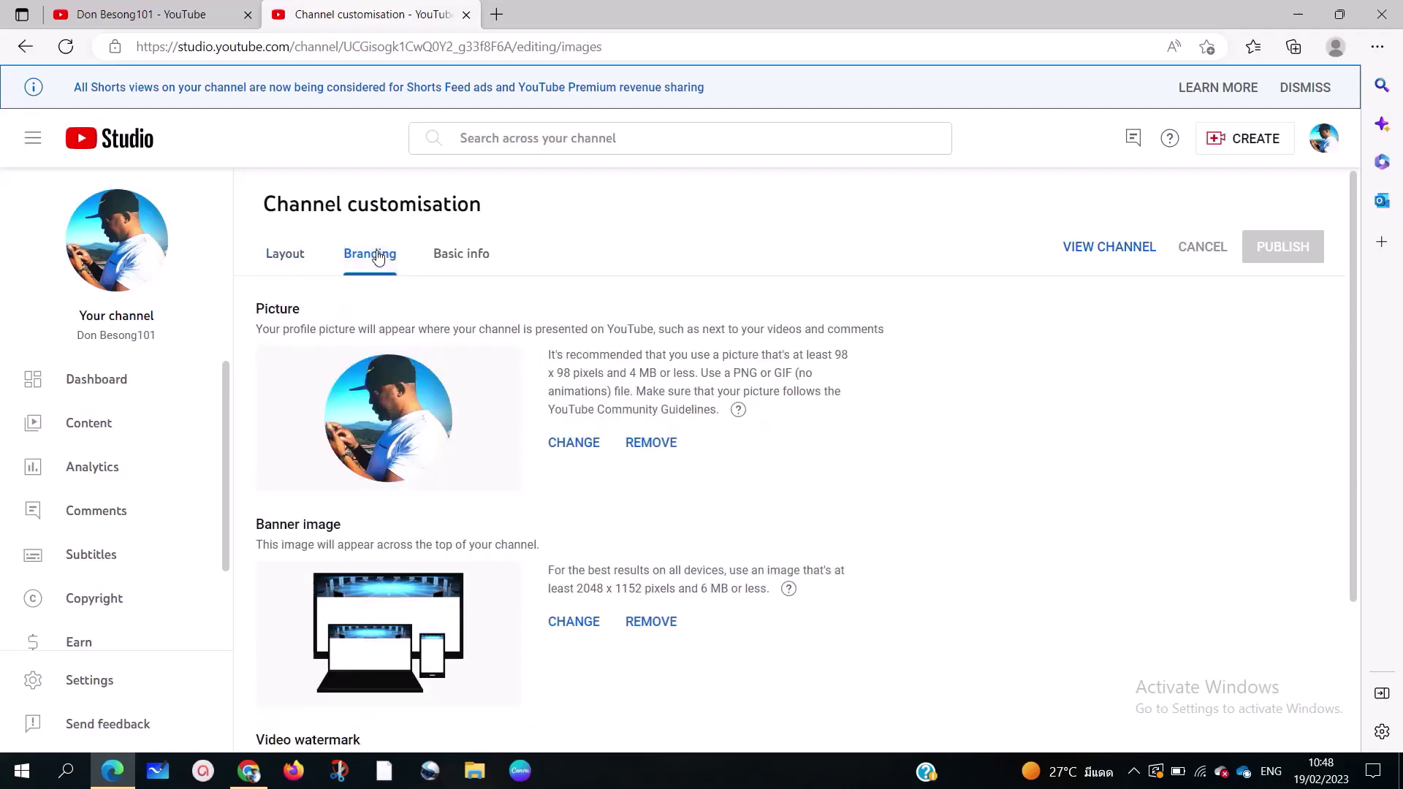
scroll(551, 363, down, 3)
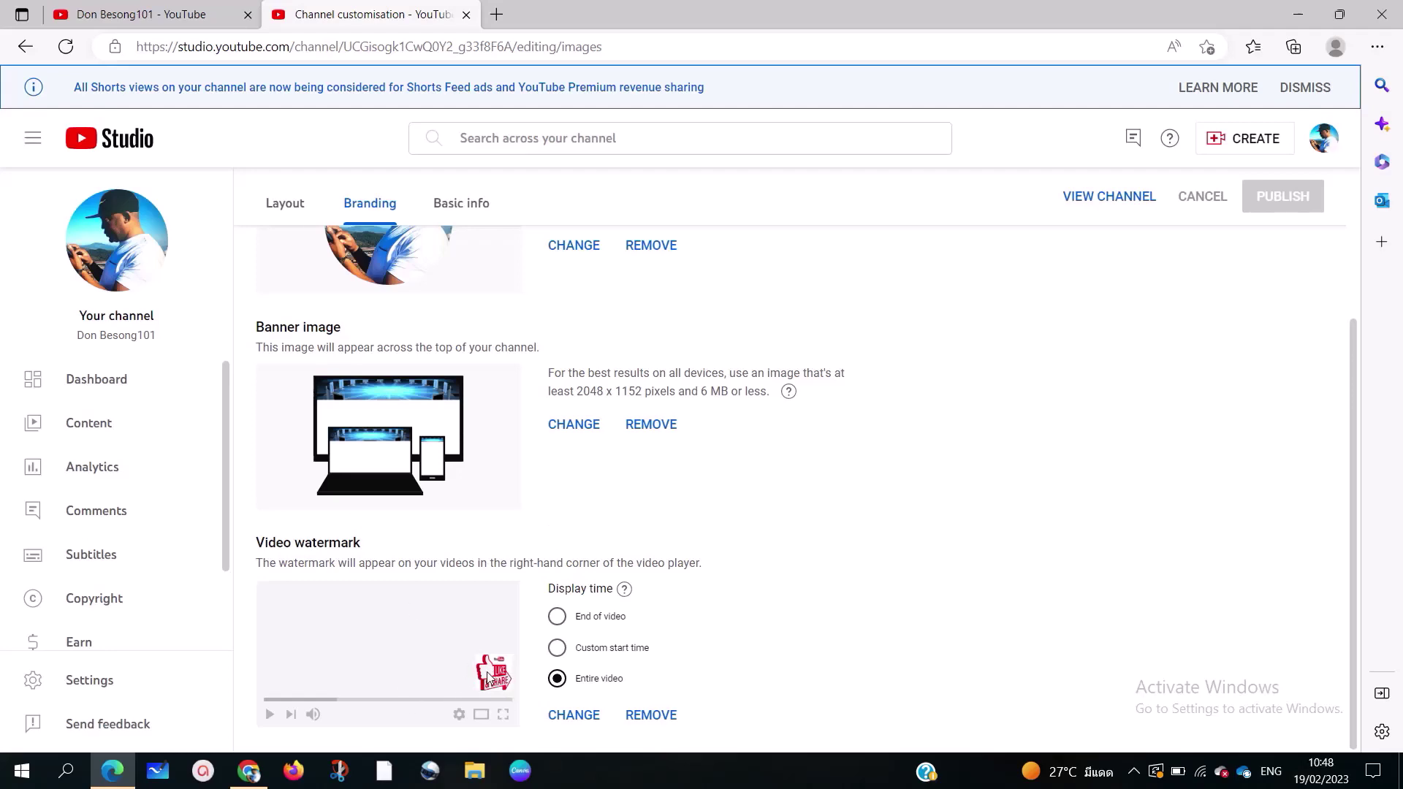
click(139, 15)
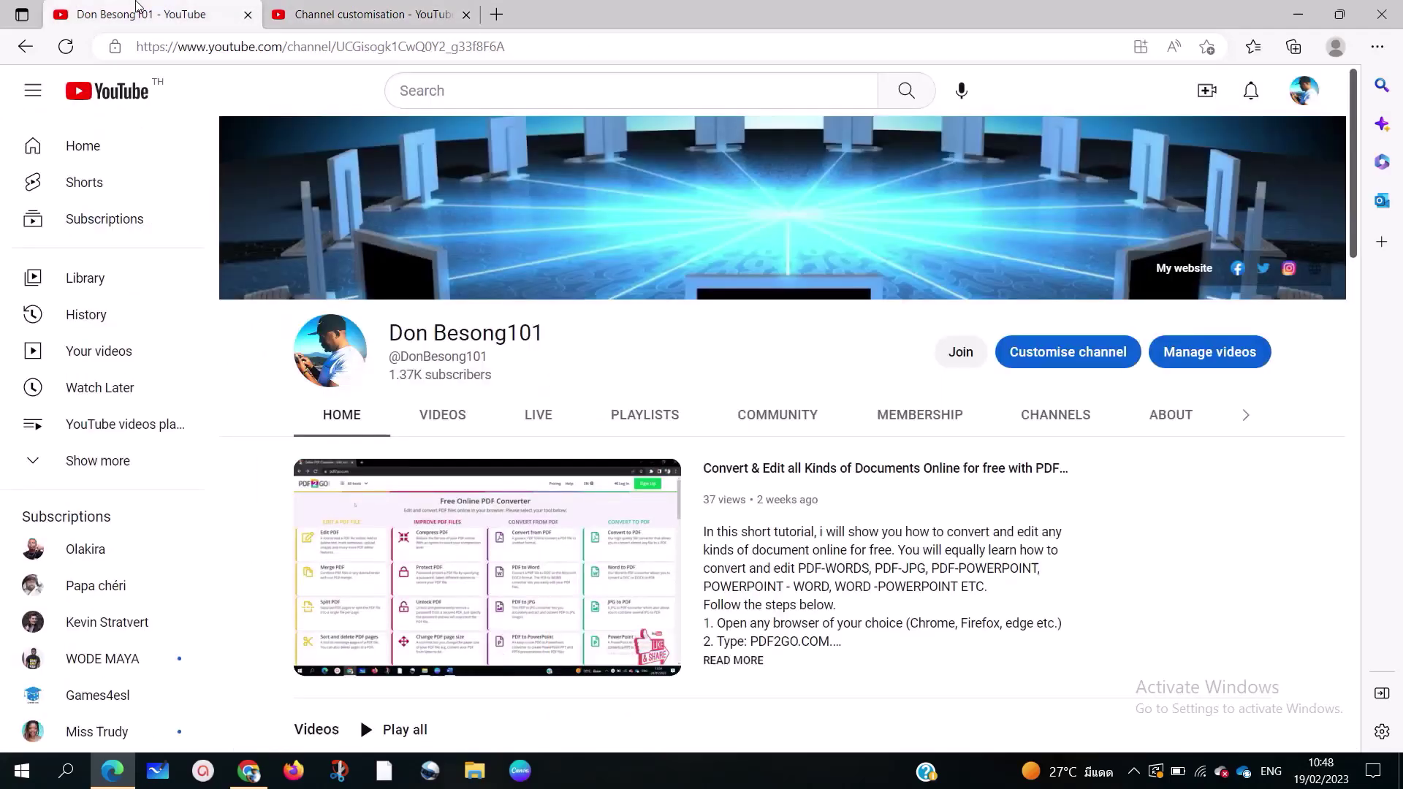
scroll(593, 435, down, 7)
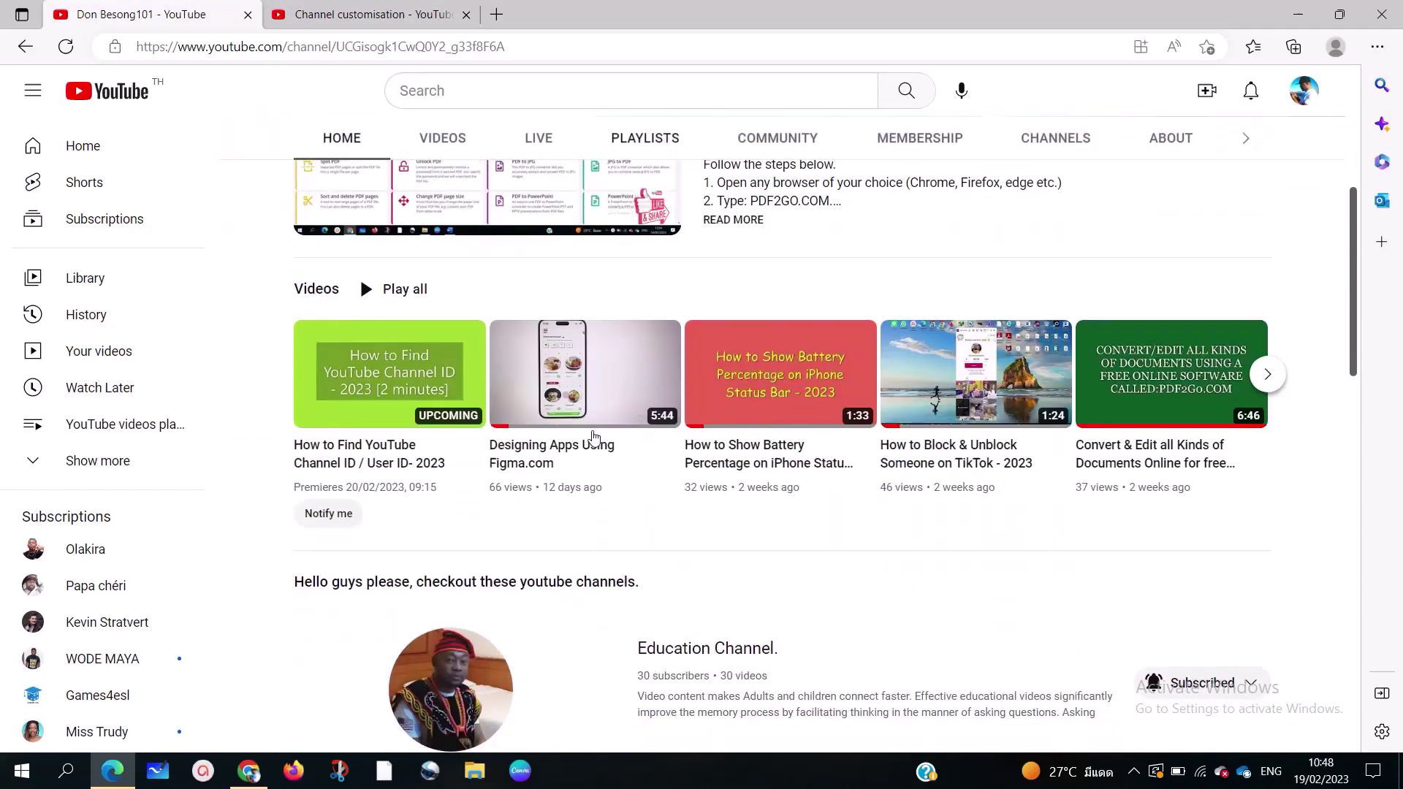
mouse_move(975, 298)
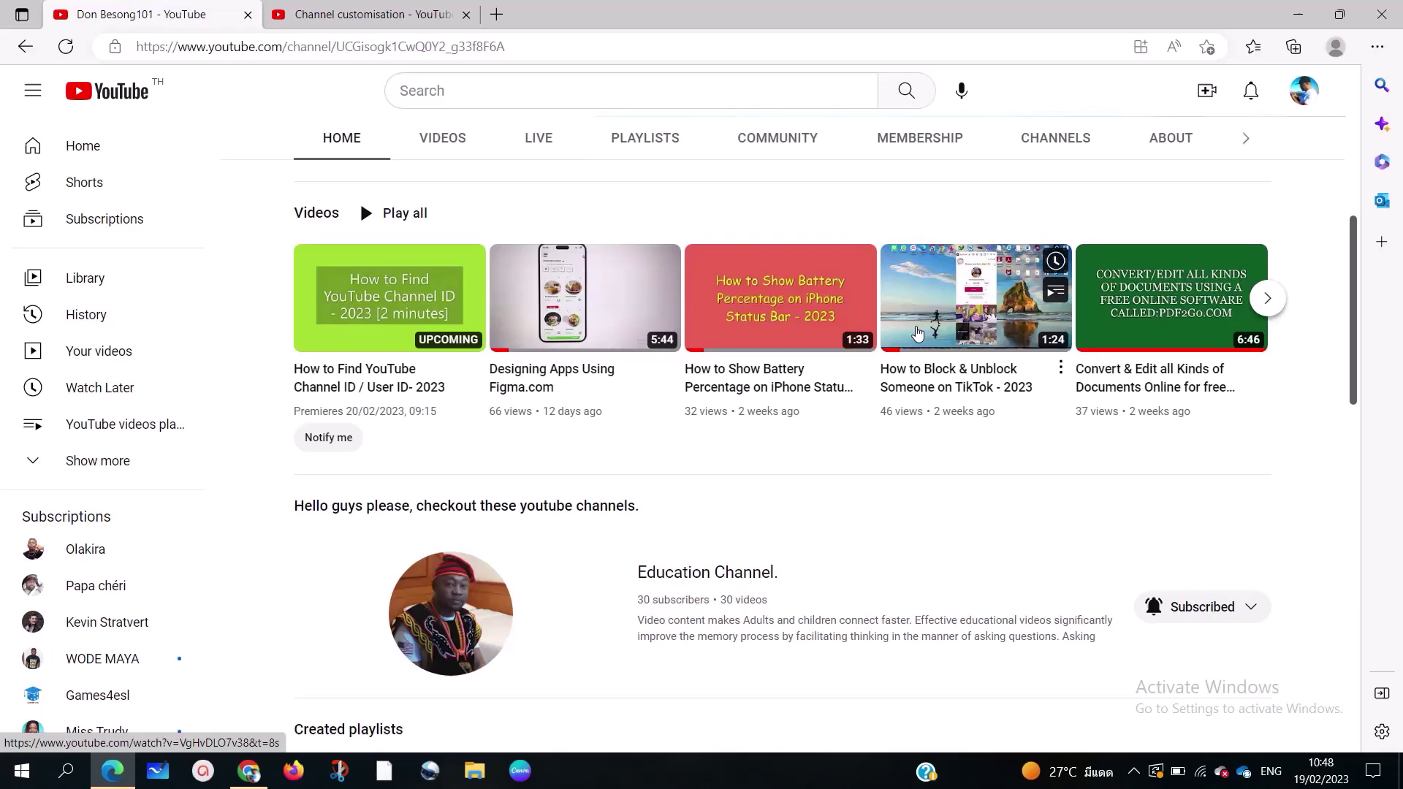
scroll(589, 314, up, 7)
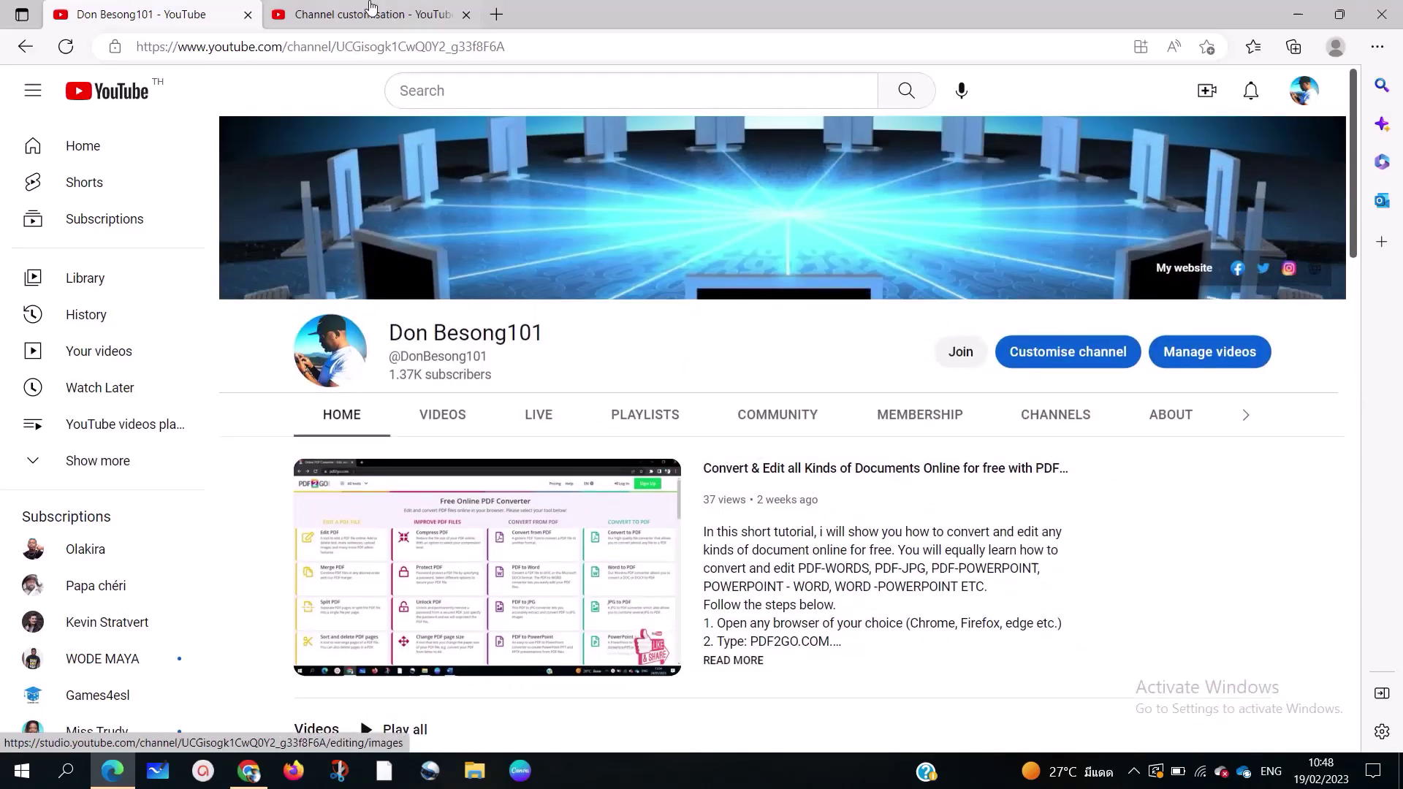
click(363, 16)
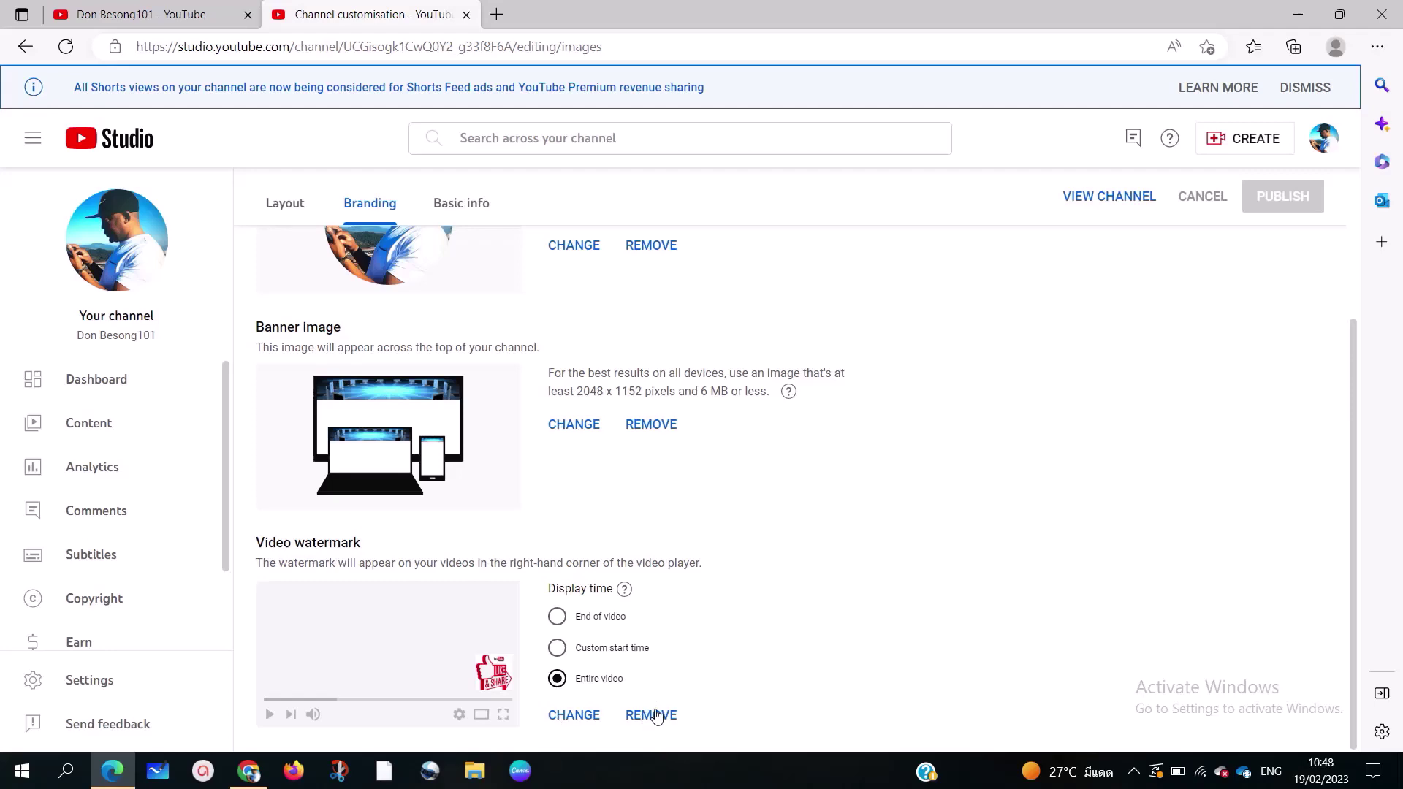
- Load sub1 from Pictures > 2015-02 as the new video watermark image
click(575, 715)
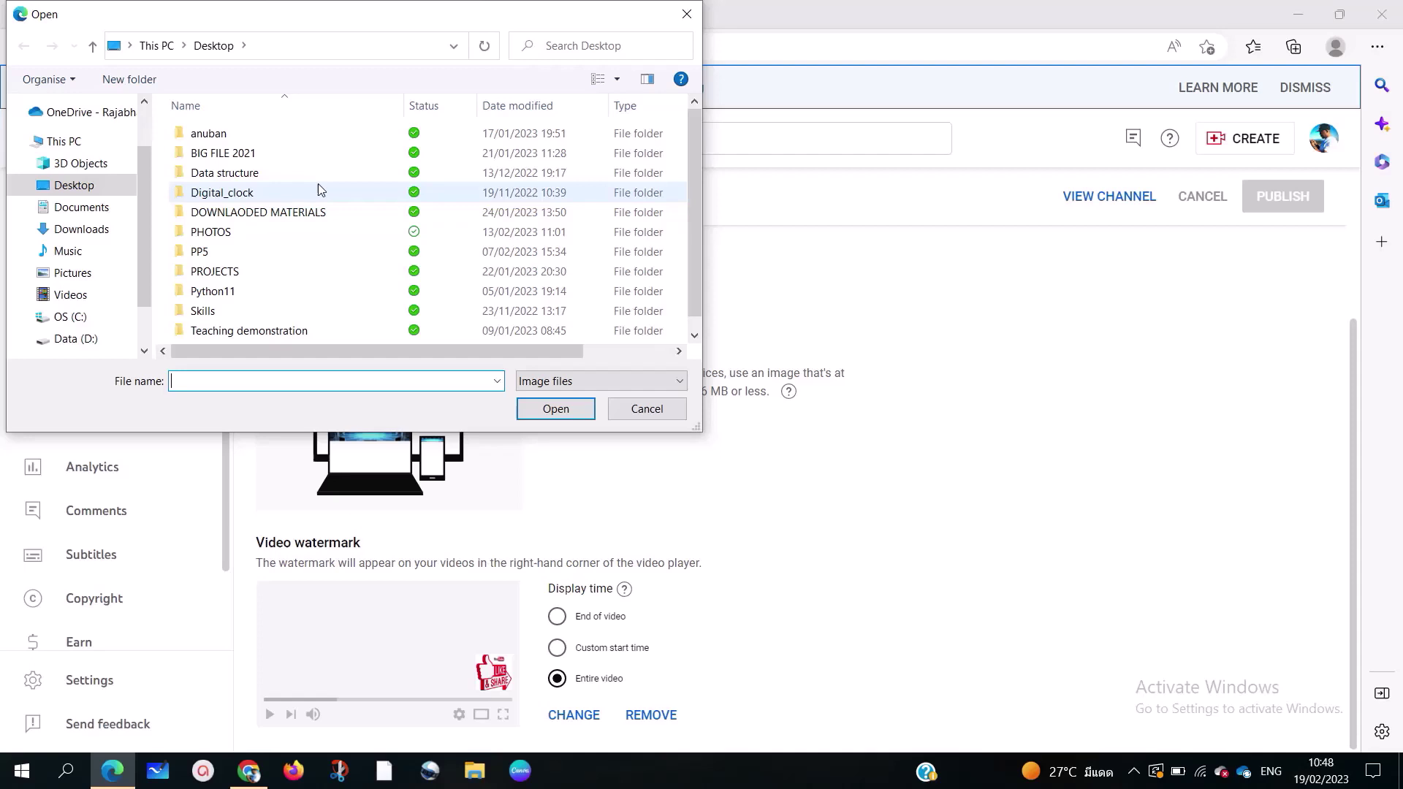
click(86, 273)
double_click(217, 170)
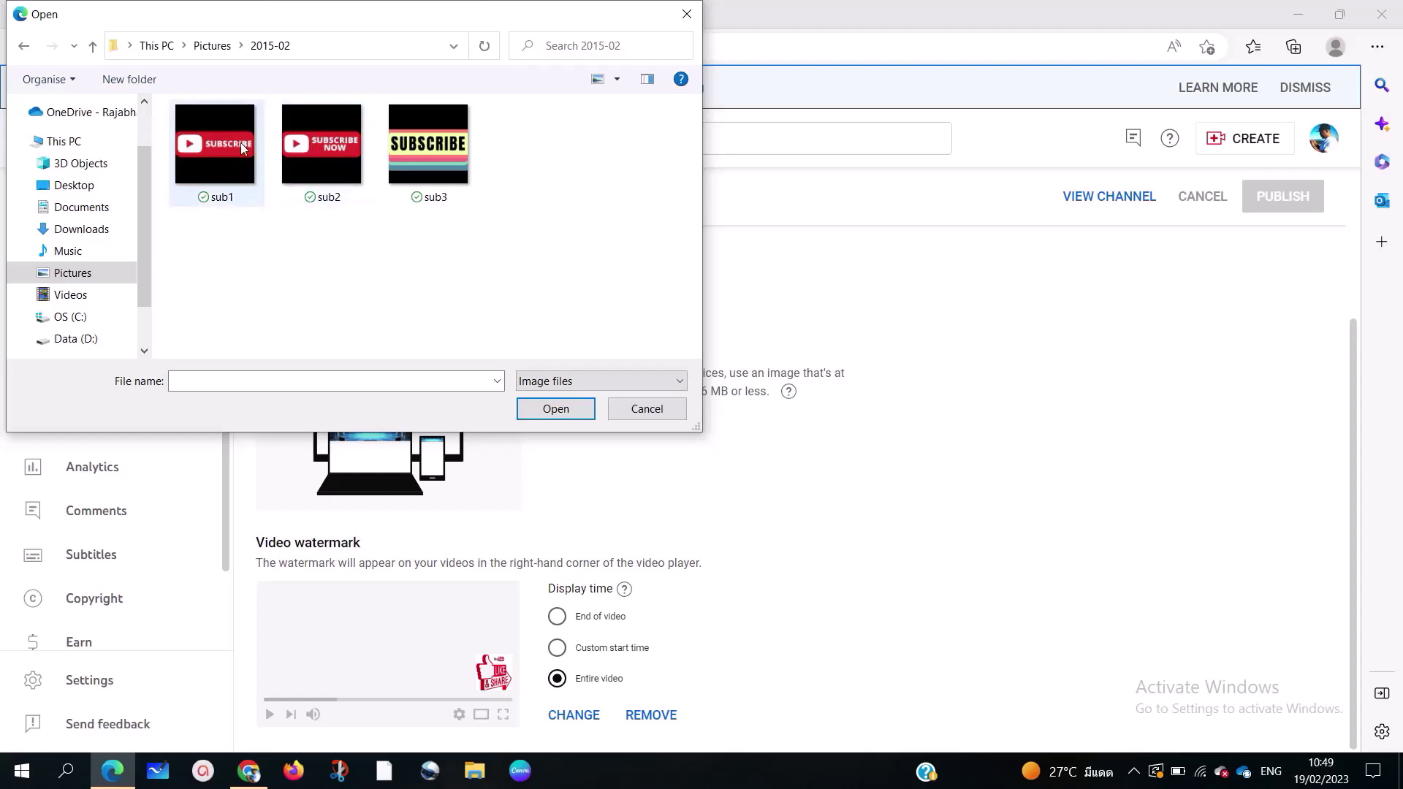
click(215, 147)
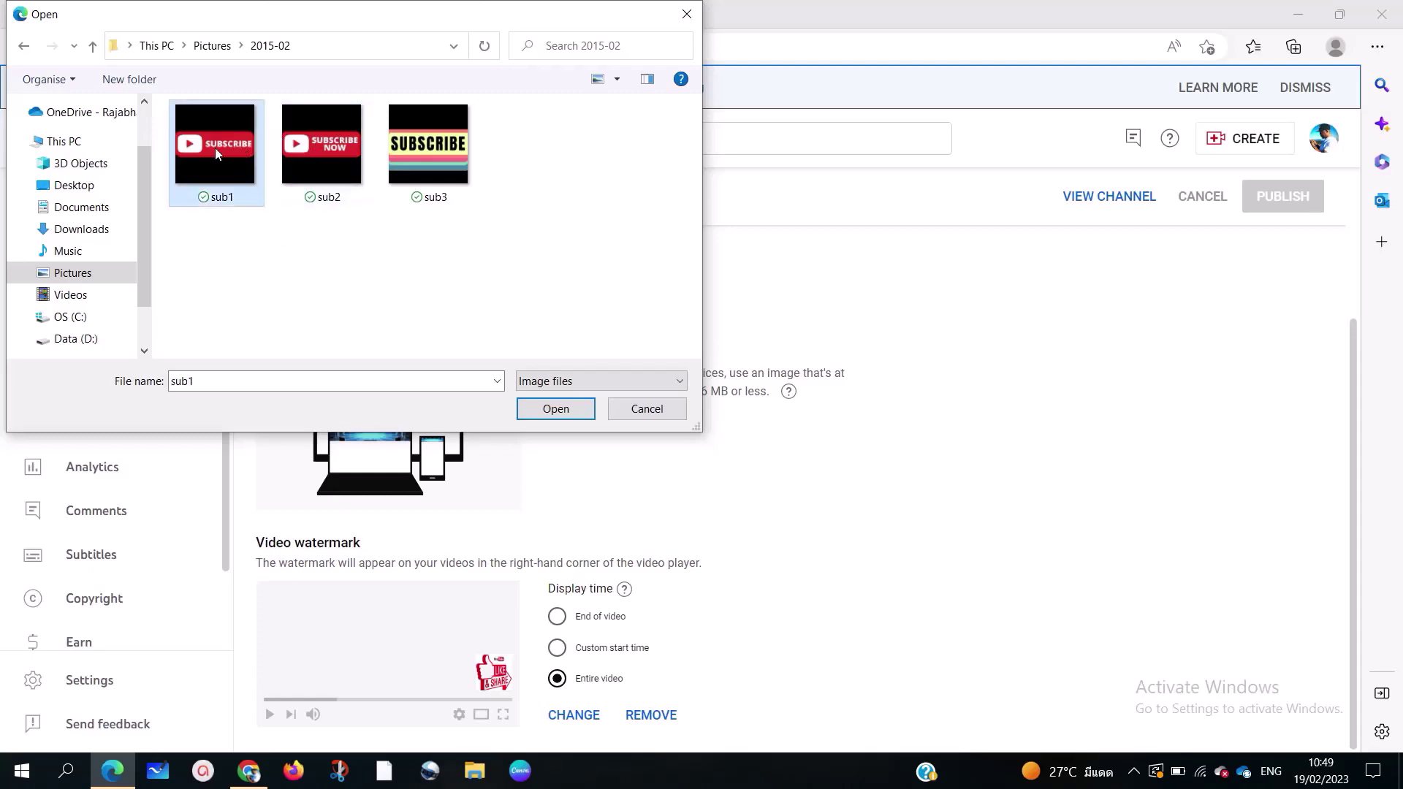
click(555, 408)
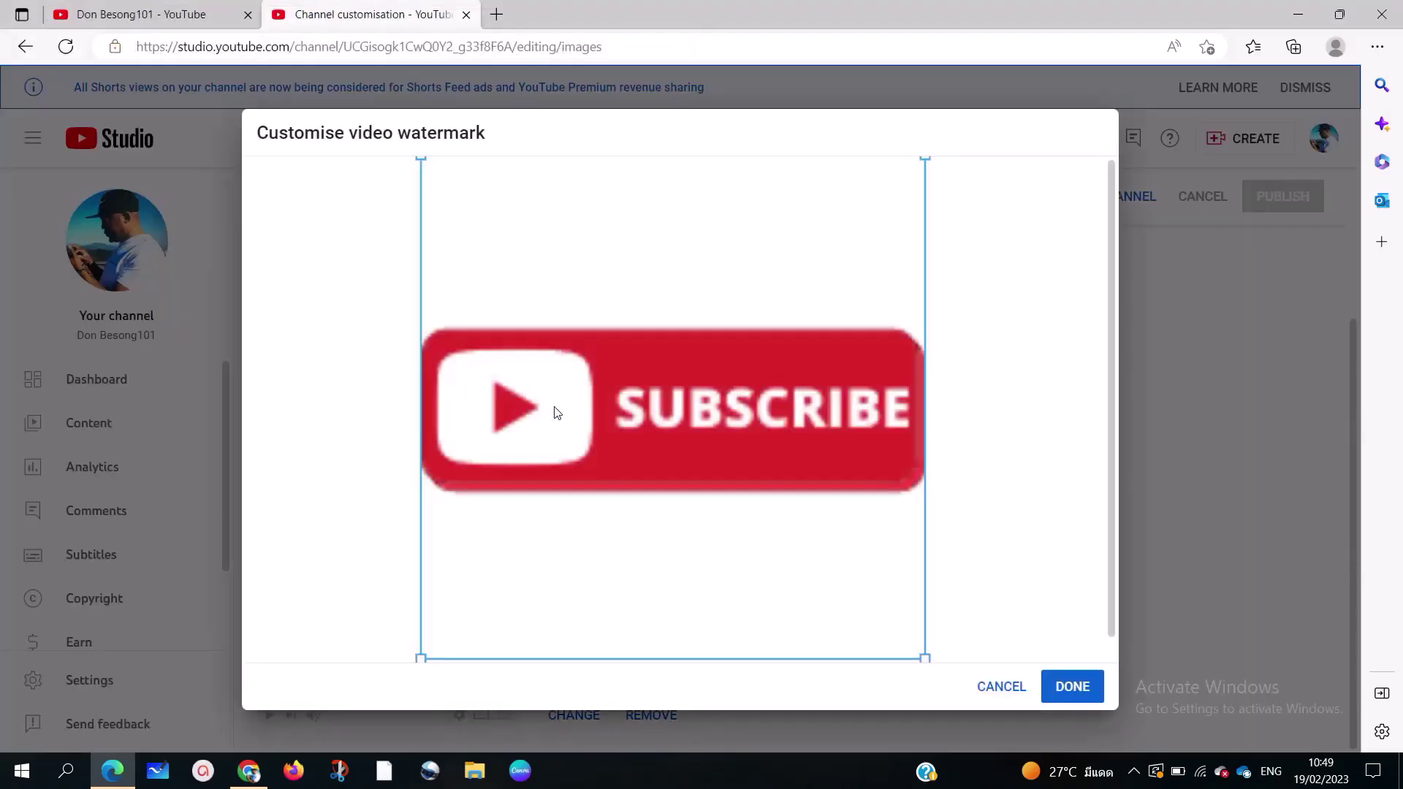
- Tighten the crop around the sub1 Subscribe image and confirm it as the watermark
mouse_move(924, 162)
mouse_down()
mouse_move(909, 188)
mouse_move(928, 162)
mouse_up()
click(1072, 687)
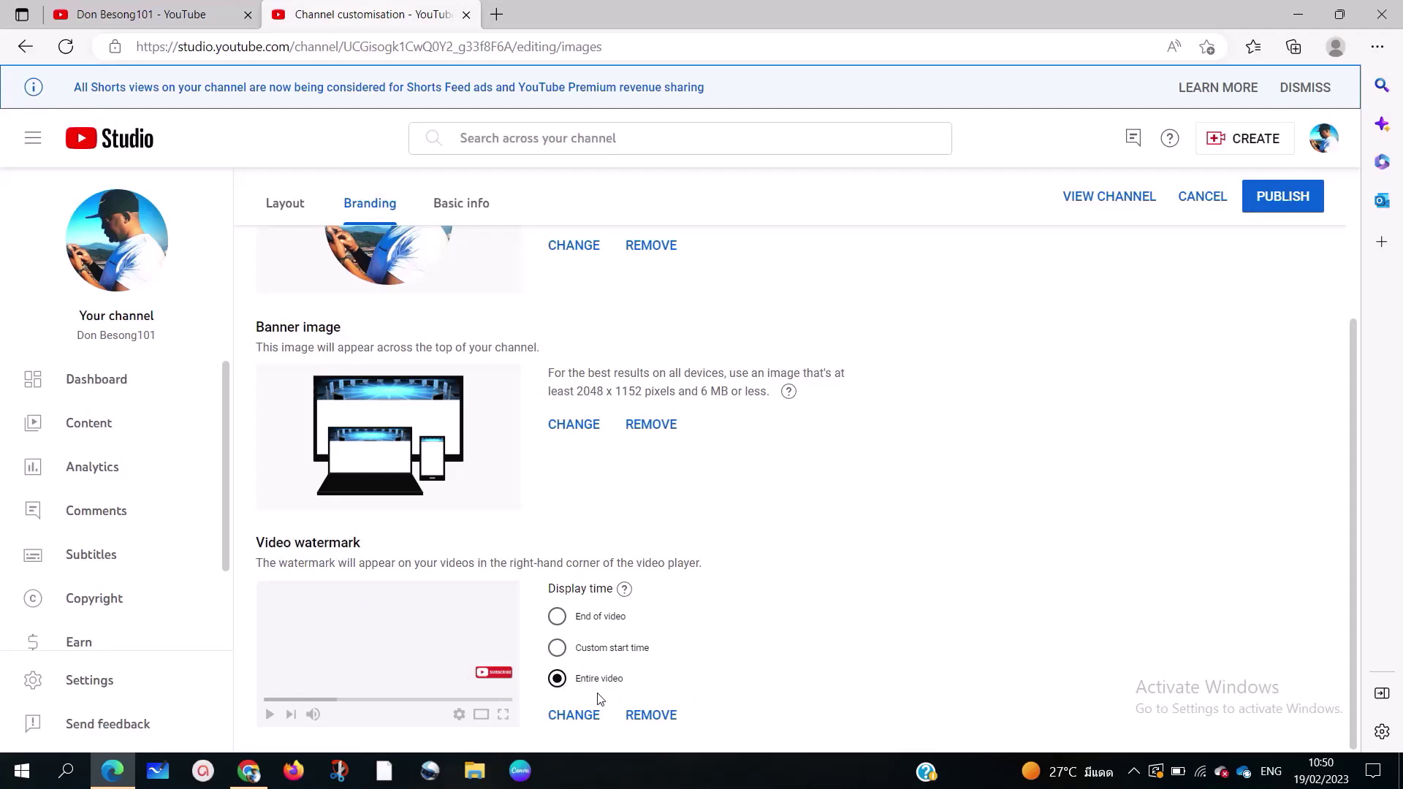
- Publish the Subscribe watermark change and close the Channel customisation tab
click(1260, 205)
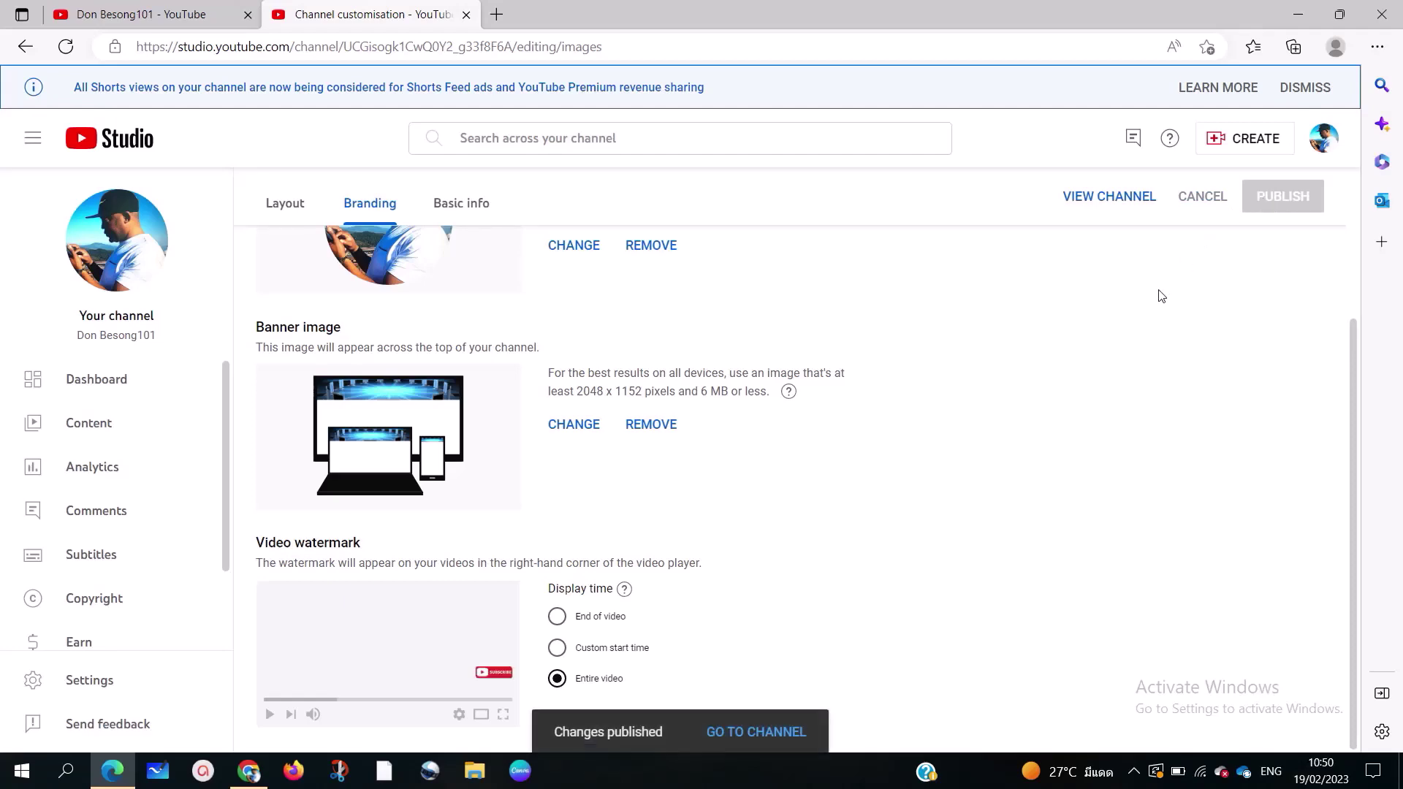
click(468, 14)
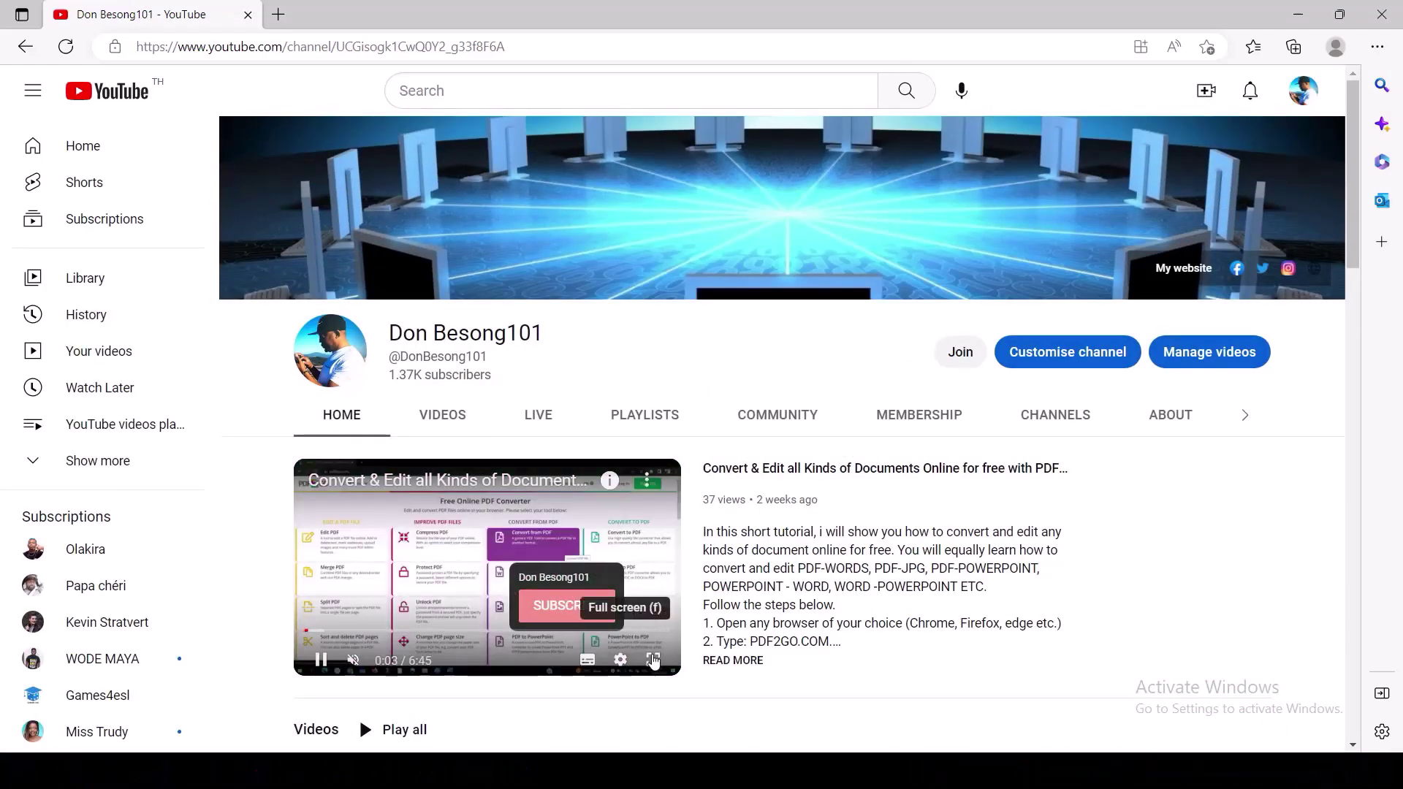
- Check the Subscribe watermark on the featured video full screen, then pause and exit full screen
click(653, 661)
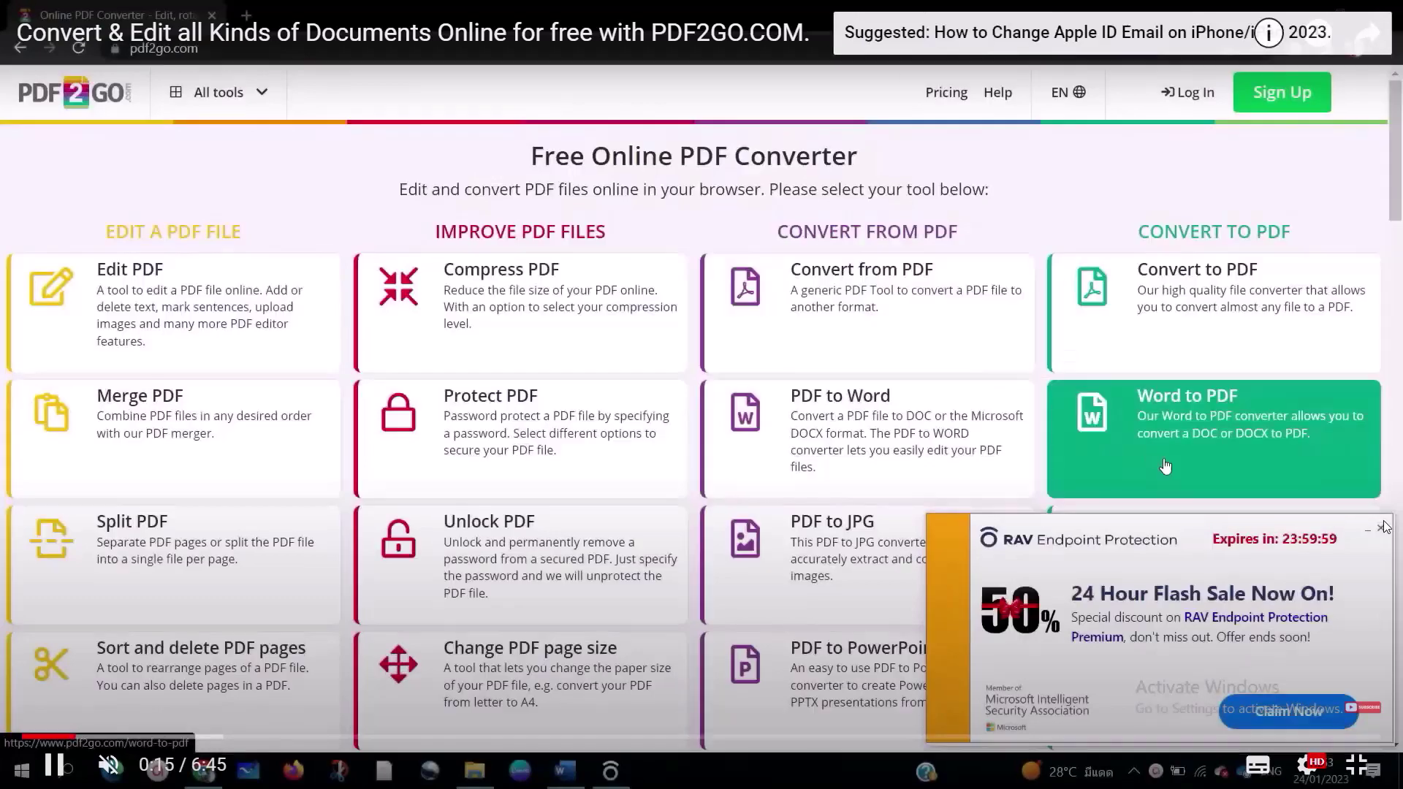
click(1110, 162)
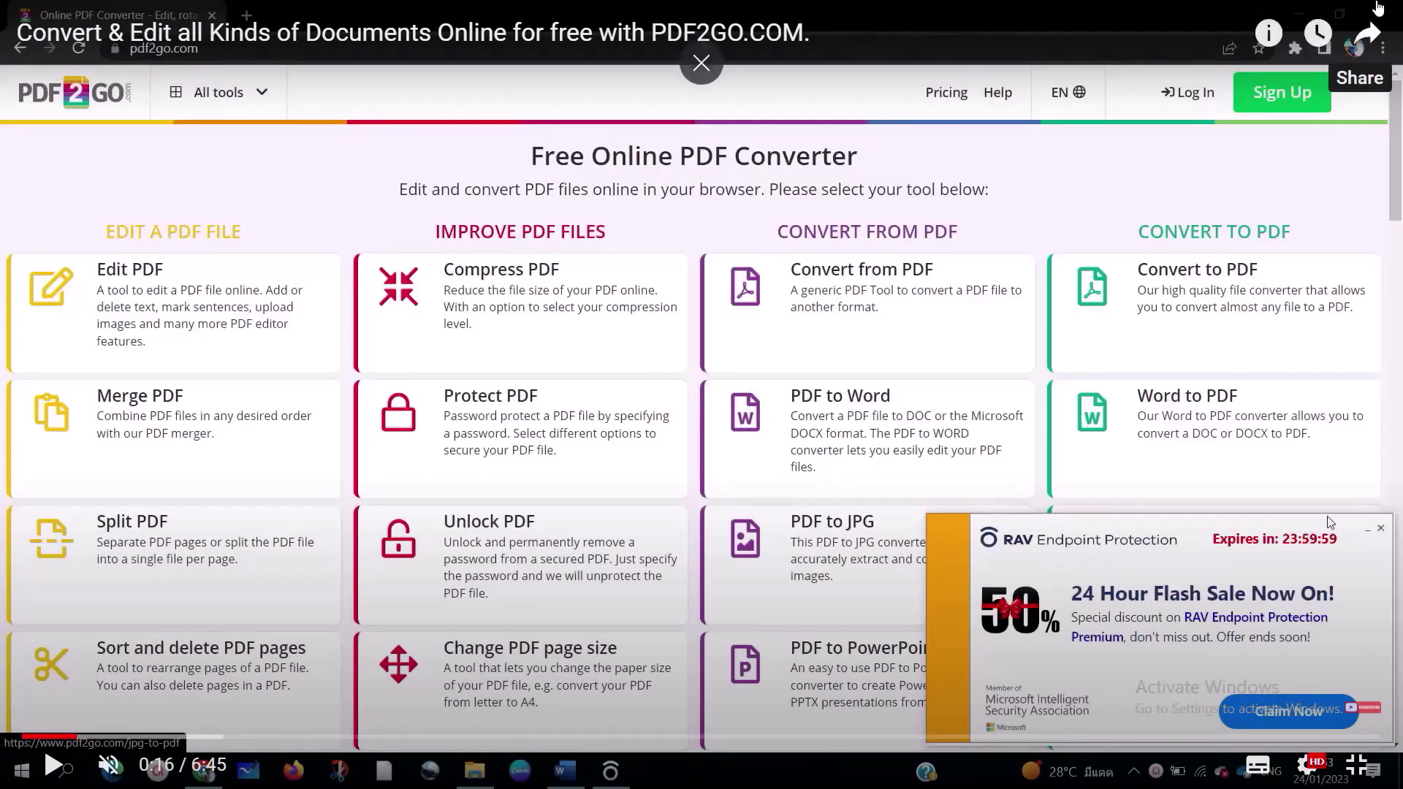
key(Escape)
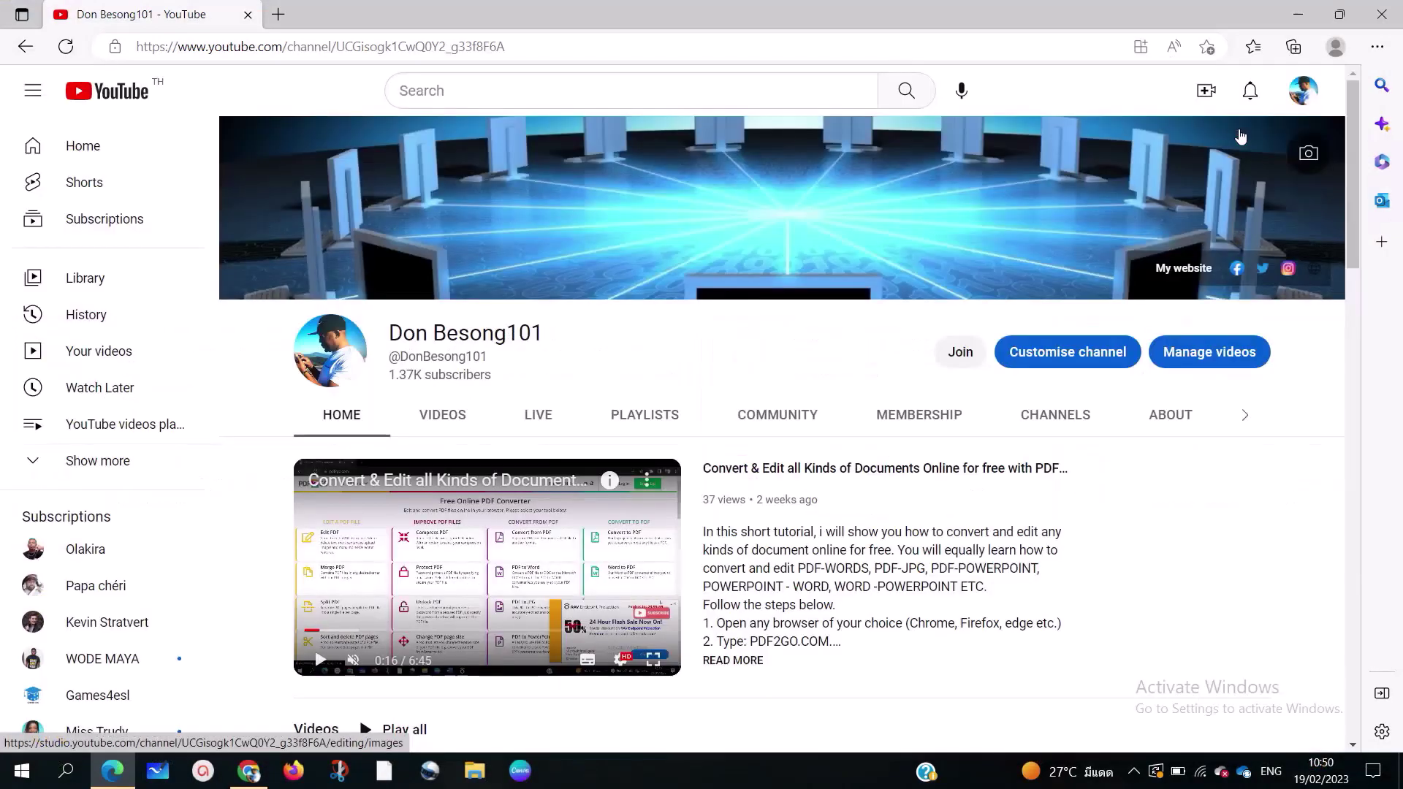